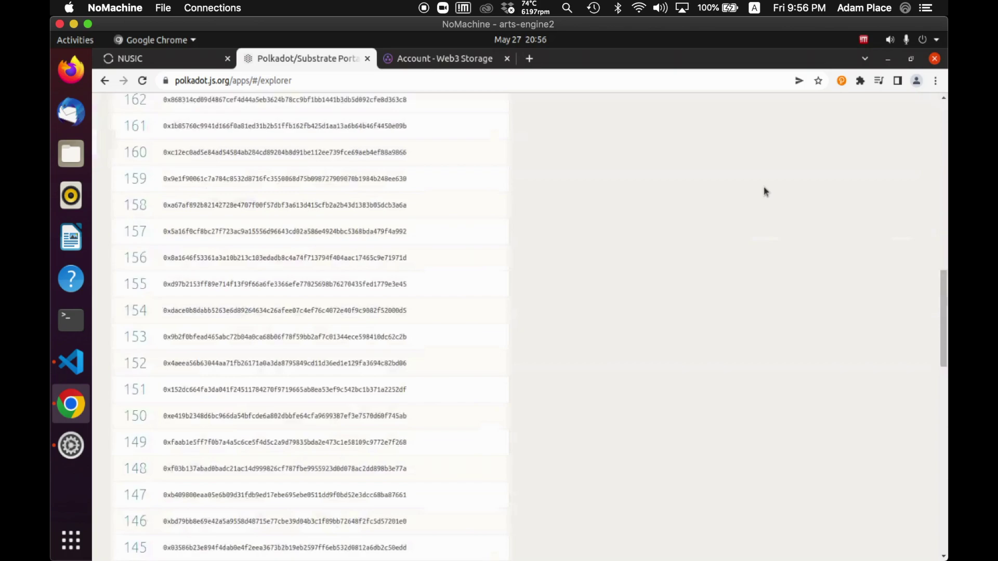
Expand the FullTrackCreated event, select its track bytes, and refresh the Web3.Storage file list
{"action": "scroll", "coordinate": [766, 192], "scroll_direction": "up", "scroll_amount": 10}
{"action": "scroll", "coordinate": [761, 364], "scroll_direction": "down", "scroll_amount": 2}
{"action": "left_click", "coordinate": [762, 474]}
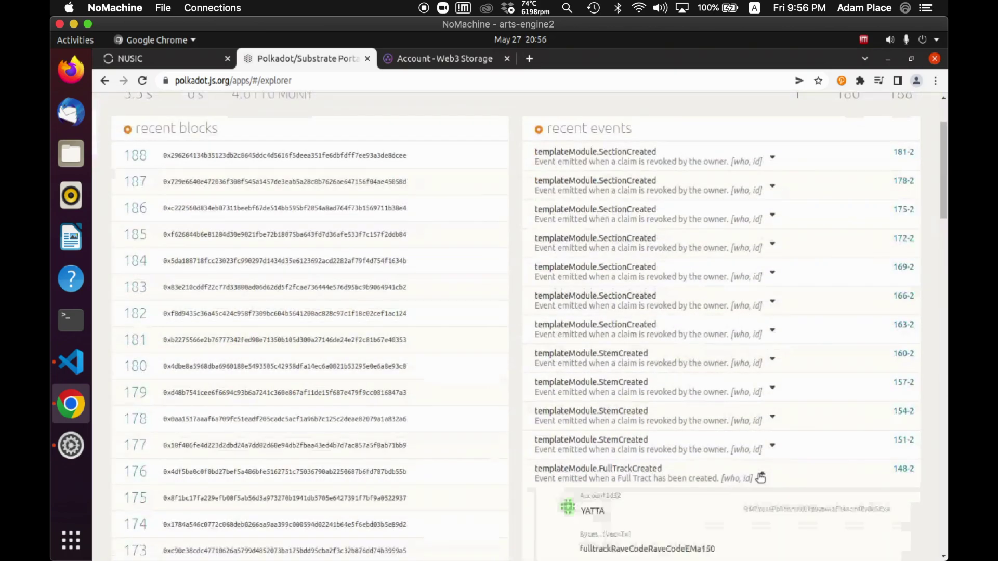
{"action": "double_click", "coordinate": [698, 551]}
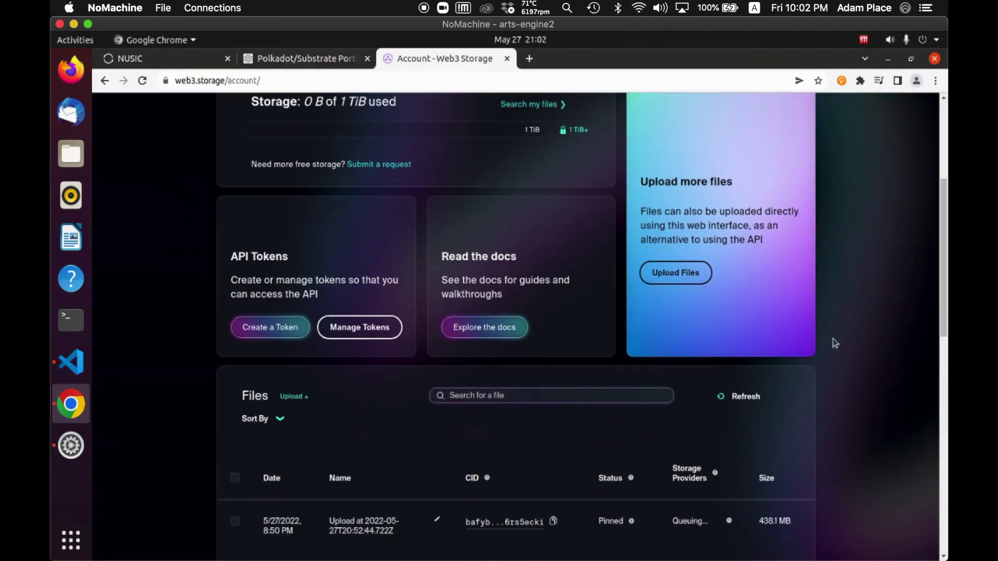
{"action": "scroll", "coordinate": [833, 340], "scroll_direction": "down", "scroll_amount": 3}
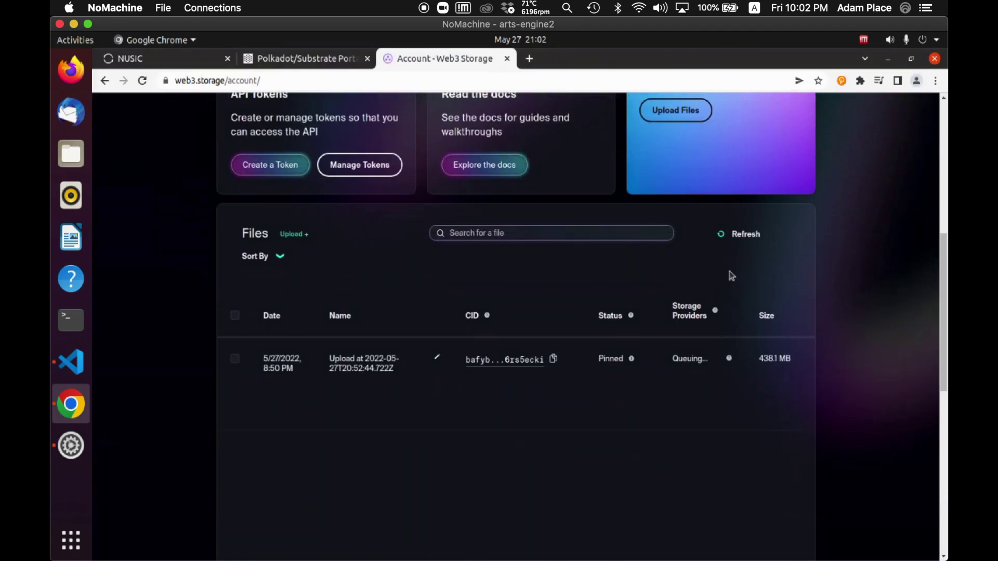
{"action": "left_click", "coordinate": [723, 236]}
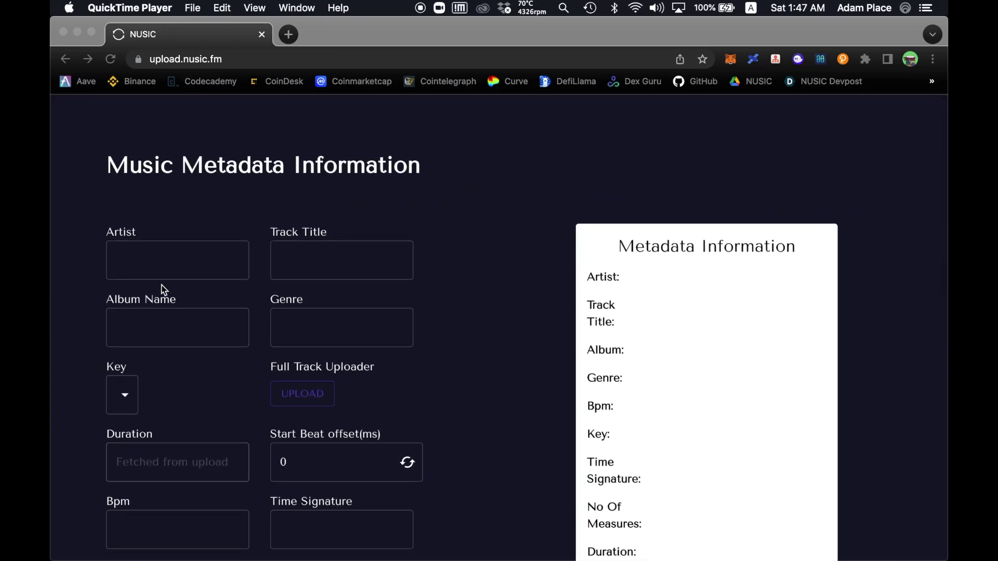
Enter artist YATTA, title and album 'Rave Code', and genre Electronic
{"action": "left_click", "coordinate": [170, 269]}
{"action": "type", "text": "YATTA"}
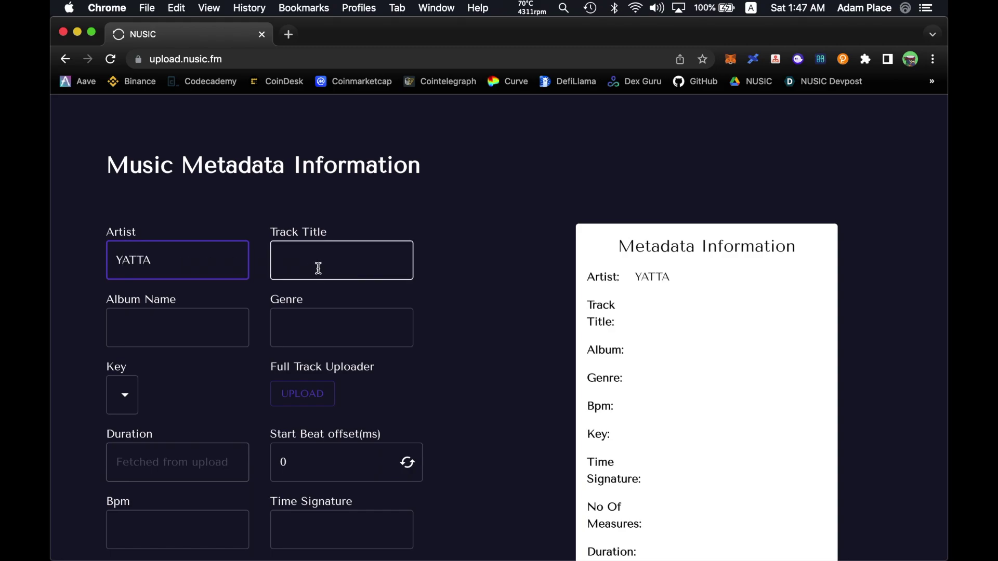
{"action": "left_click", "coordinate": [318, 268]}
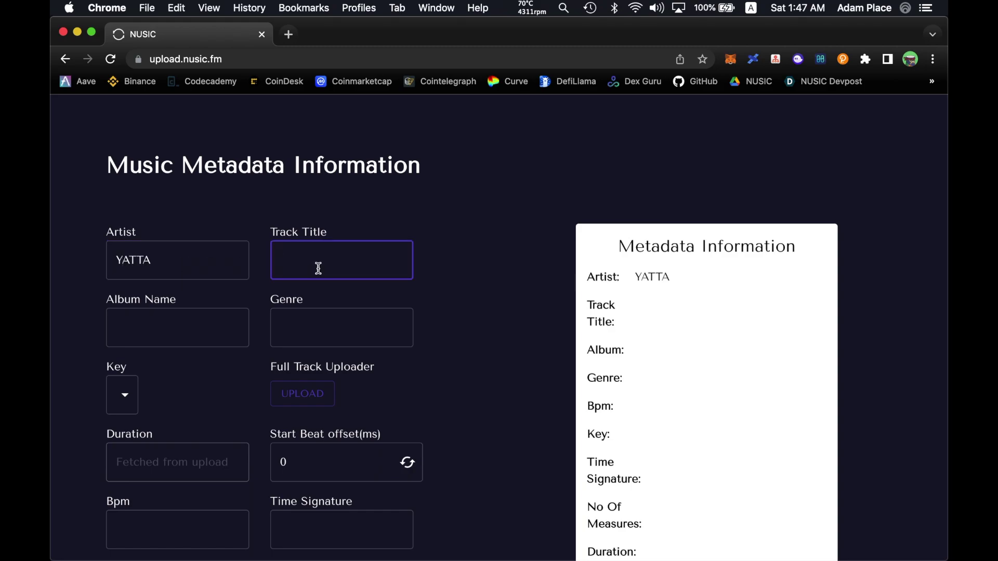
{"action": "type", "text": "Rave Code"}
{"action": "key", "text": "Tab"}
{"action": "type", "text": "Rave Code"}
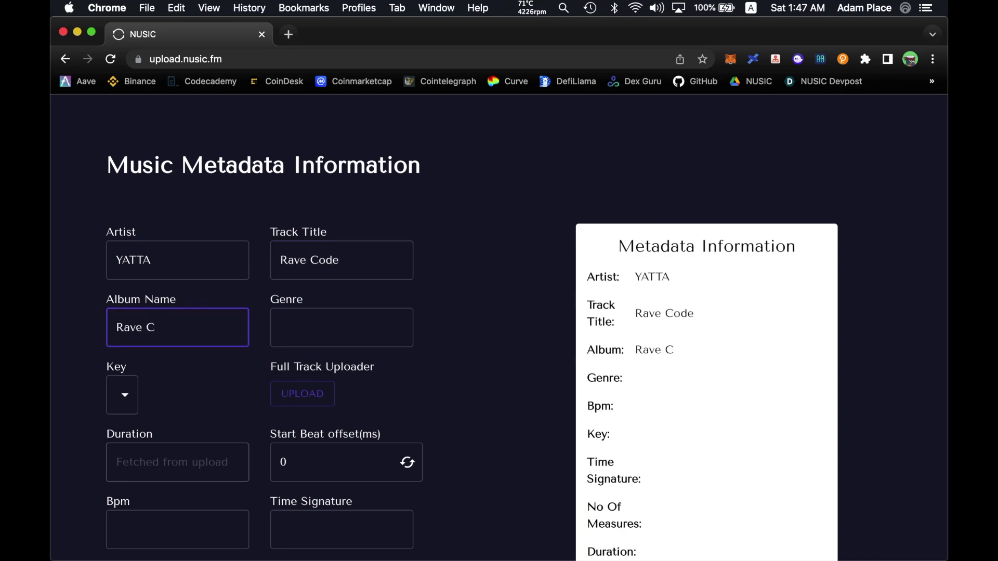
{"action": "key", "text": "Tab"}
{"action": "type", "text": "Electronic"}
Set the key to E MAJOR and load the master track file
{"action": "left_click", "coordinate": [122, 395]}
{"action": "left_click", "coordinate": [125, 318]}
{"action": "left_click", "coordinate": [303, 393]}
{"action": "double_click", "coordinate": [398, 107]}
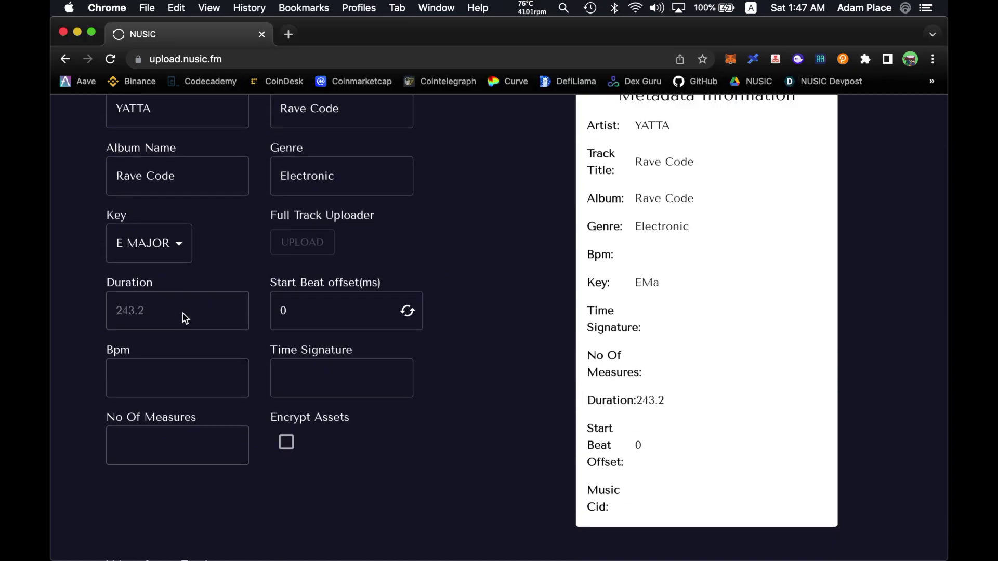
Fill in 150 BPM and a 4/4 time signature
{"action": "scroll", "coordinate": [438, 258], "scroll_direction": "down", "scroll_amount": 2}
{"action": "left_click", "coordinate": [156, 321]}
{"action": "type", "text": "150"}
{"action": "left_click", "coordinate": [319, 330]}
{"action": "type", "text": "4/4"}
{"action": "left_click", "coordinate": [285, 386]}
{"action": "scroll", "coordinate": [425, 410], "scroll_direction": "down", "scroll_amount": 2}
{"action": "scroll", "coordinate": [425, 410], "scroll_direction": "down", "scroll_amount": 5}
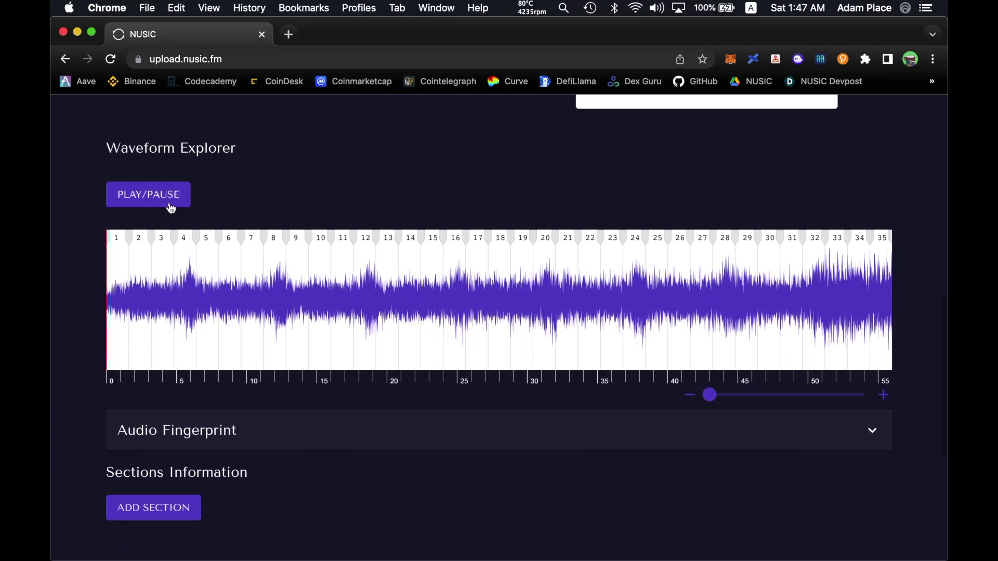
Preview the track briefly and expand, then collapse, the Audio Fingerprint spectrogram
{"action": "left_click", "coordinate": [152, 194]}
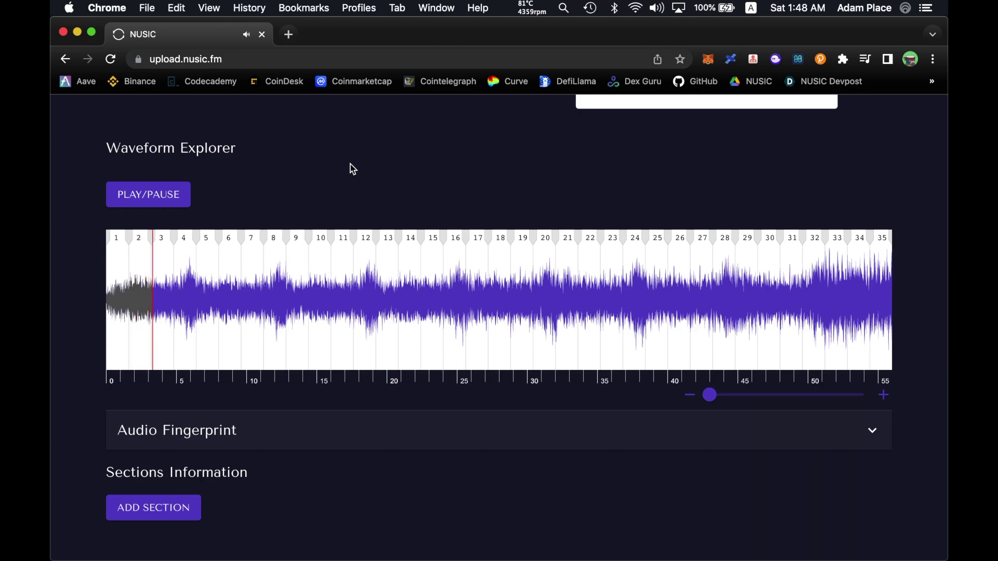
{"action": "left_click", "coordinate": [148, 203]}
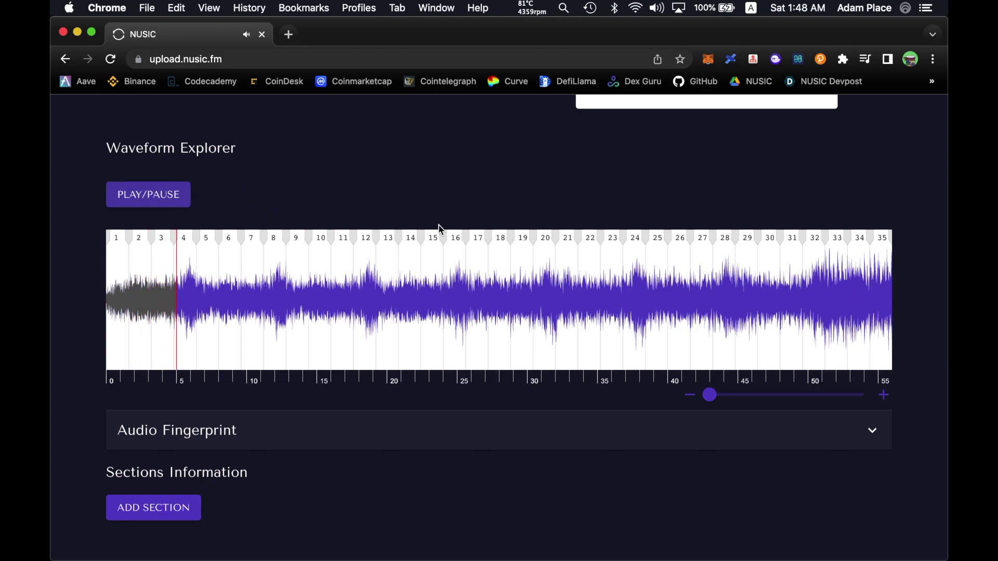
{"action": "scroll", "coordinate": [438, 226], "scroll_direction": "down", "scroll_amount": 2}
{"action": "left_click", "coordinate": [864, 424]}
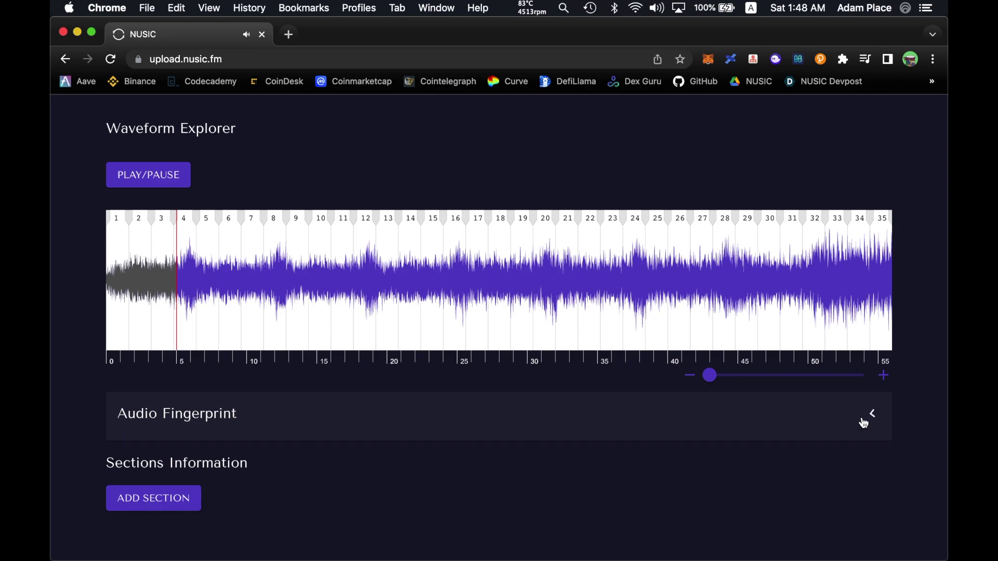
{"action": "scroll", "coordinate": [863, 424], "scroll_direction": "down", "scroll_amount": 5}
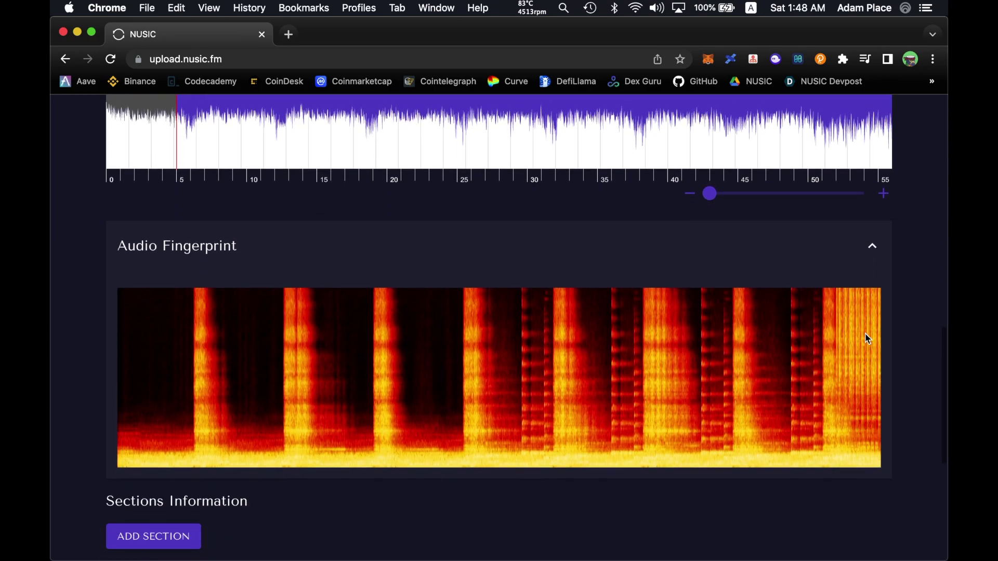
{"action": "left_click", "coordinate": [874, 252]}
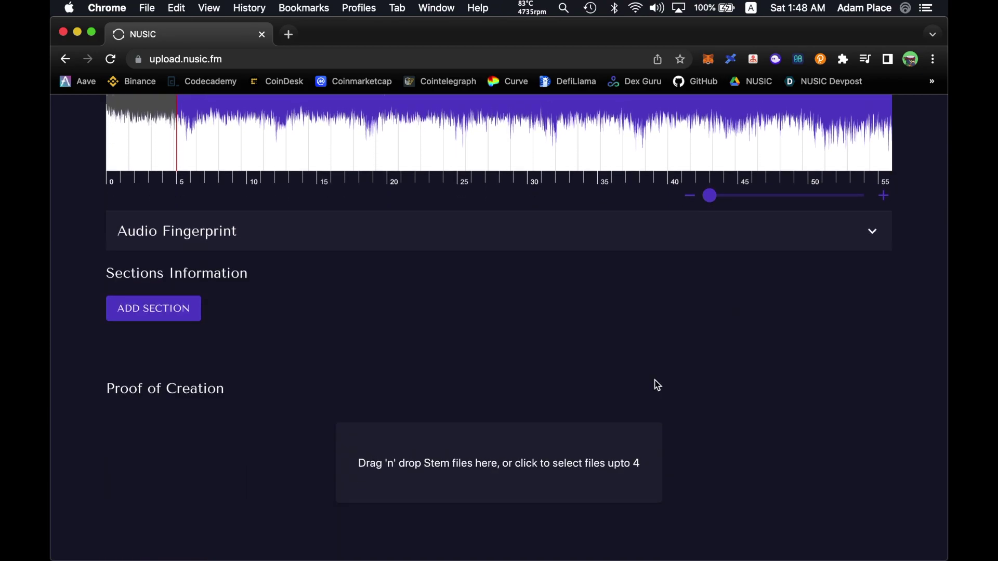
{"action": "scroll", "coordinate": [656, 384], "scroll_direction": "up", "scroll_amount": 3}
{"action": "scroll", "coordinate": [181, 386], "scroll_direction": "down", "scroll_amount": 1}
Add sections from Intro at 0.00s through Outro ending at 243.20s
{"action": "left_click", "coordinate": [181, 386]}
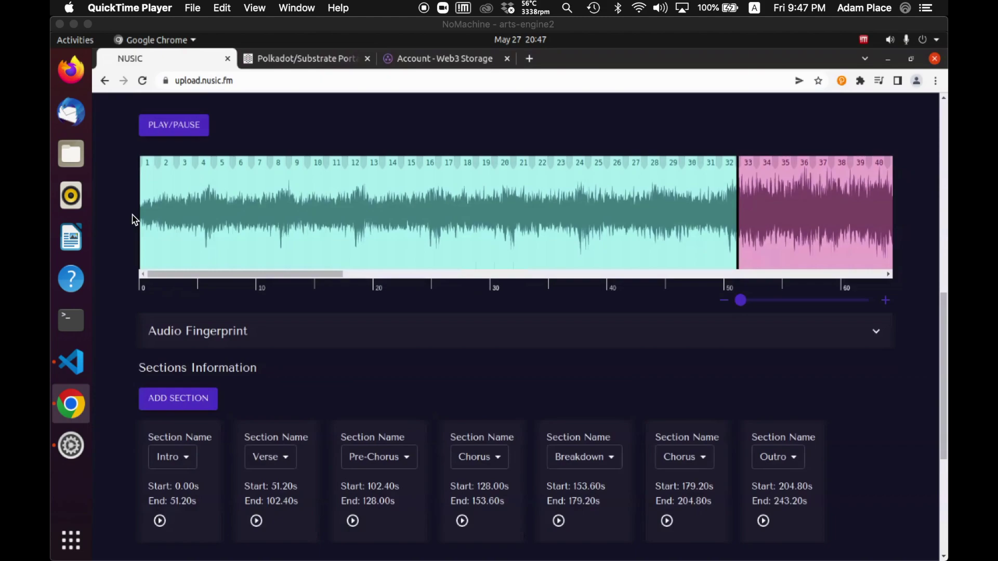
{"action": "left_click", "coordinate": [124, 280]}
{"action": "scroll", "coordinate": [123, 281], "scroll_direction": "down", "scroll_amount": 3}
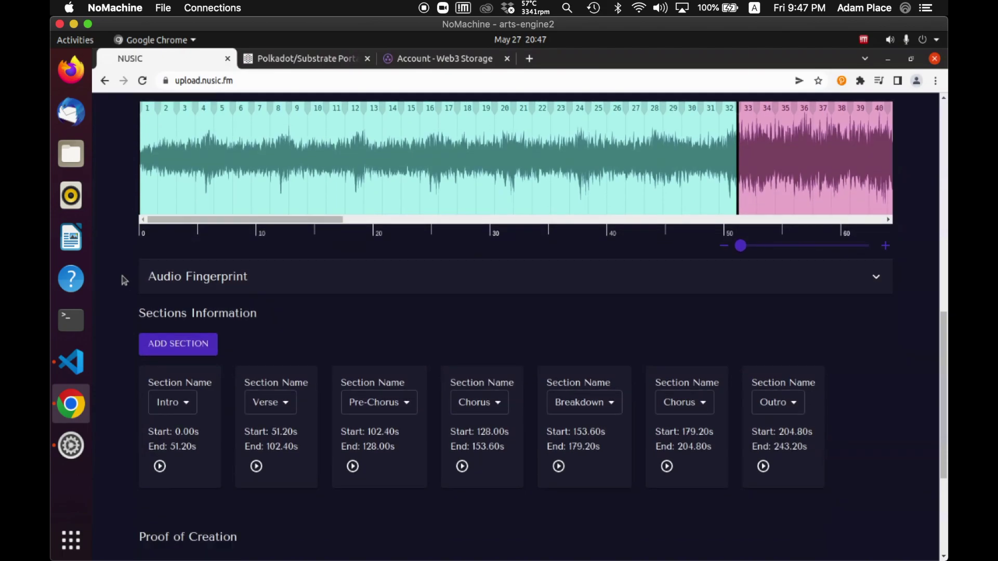
{"action": "scroll", "coordinate": [123, 280], "scroll_direction": "down", "scroll_amount": 1}
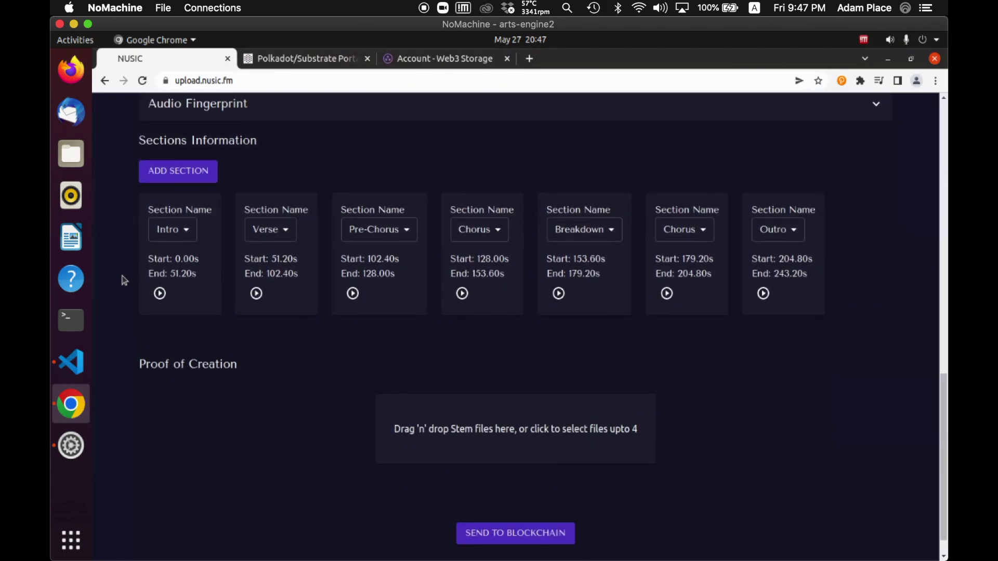
Attach BASS.wav, DRUMS.wav, SOUNDS 2.wav and SYNTHS MAIN.wav as stems
{"action": "left_click", "coordinate": [488, 429]}
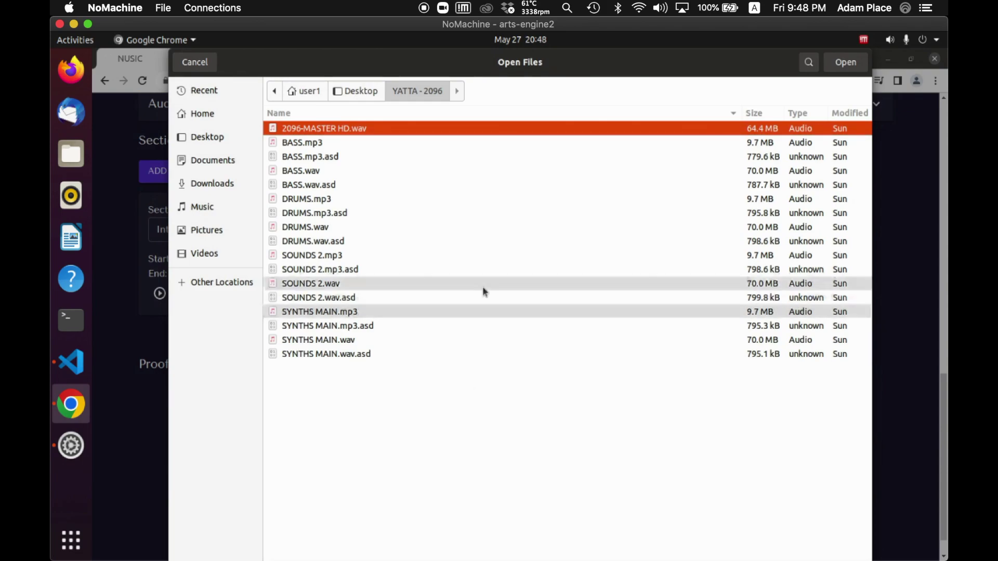
{"action": "left_click", "coordinate": [309, 171]}
{"action": "left_click", "coordinate": [312, 227], "text": "ctrl"}
{"action": "left_click", "coordinate": [315, 283], "text": "ctrl"}
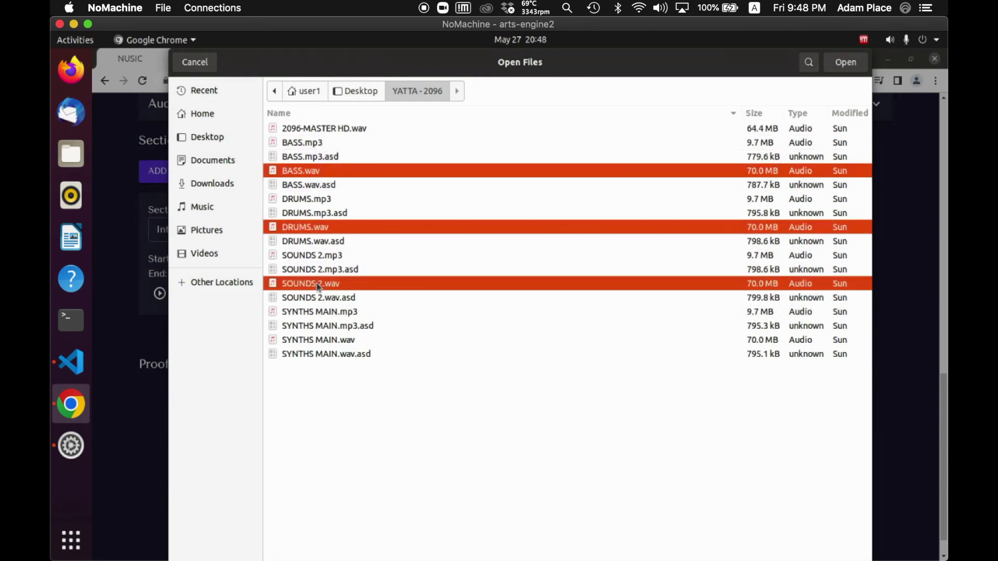
{"action": "left_click", "coordinate": [318, 339], "text": "ctrl"}
{"action": "left_click", "coordinate": [846, 62]}
Set the stem types to Bass, Drums, Instrumental, Instrumental and send everything to the blockchain
{"action": "scroll", "coordinate": [853, 251], "scroll_direction": "down", "scroll_amount": 2}
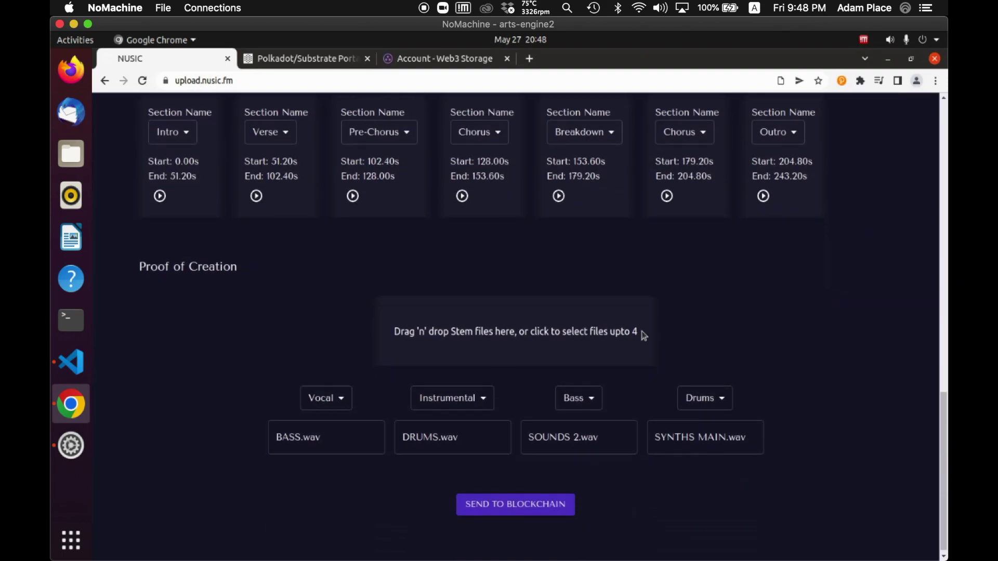
{"action": "left_click", "coordinate": [334, 398]}
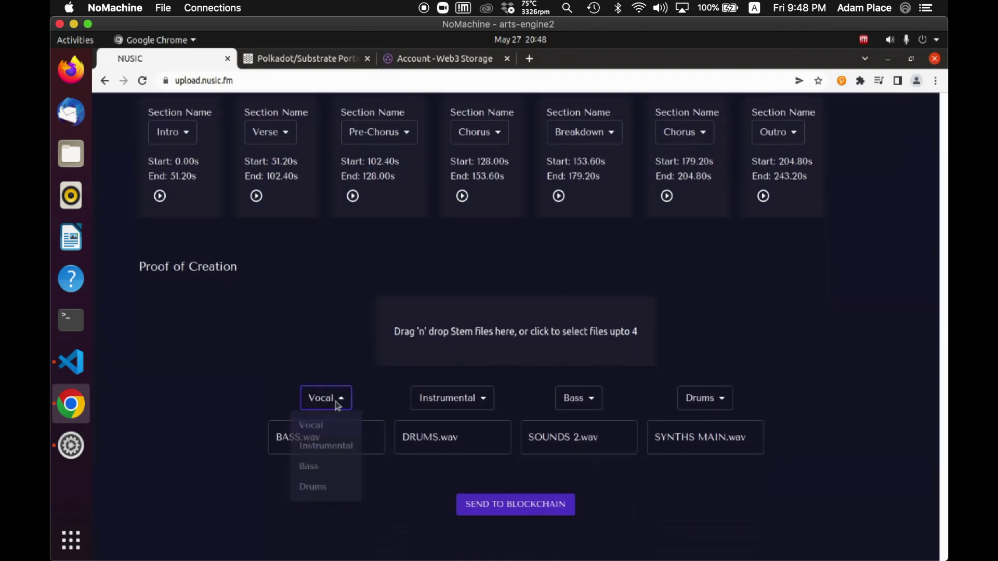
{"action": "left_click", "coordinate": [311, 472]}
{"action": "left_click", "coordinate": [443, 401]}
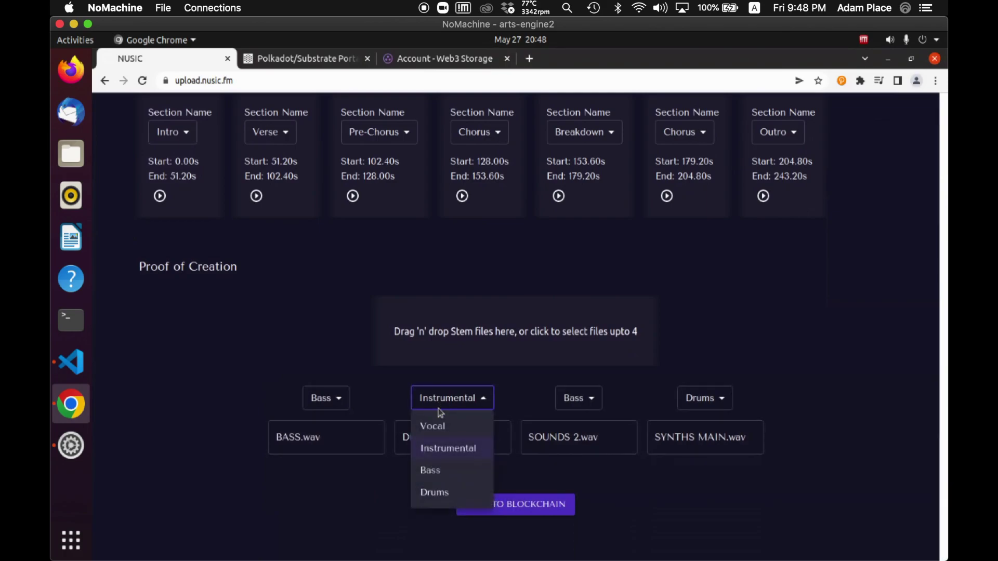
{"action": "left_click", "coordinate": [431, 493]}
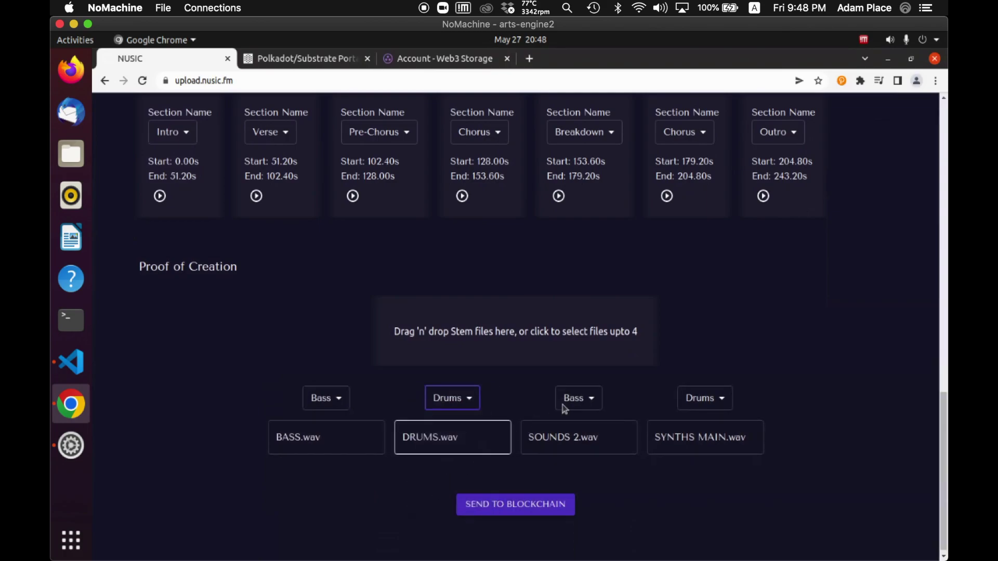
{"action": "left_click", "coordinate": [581, 402]}
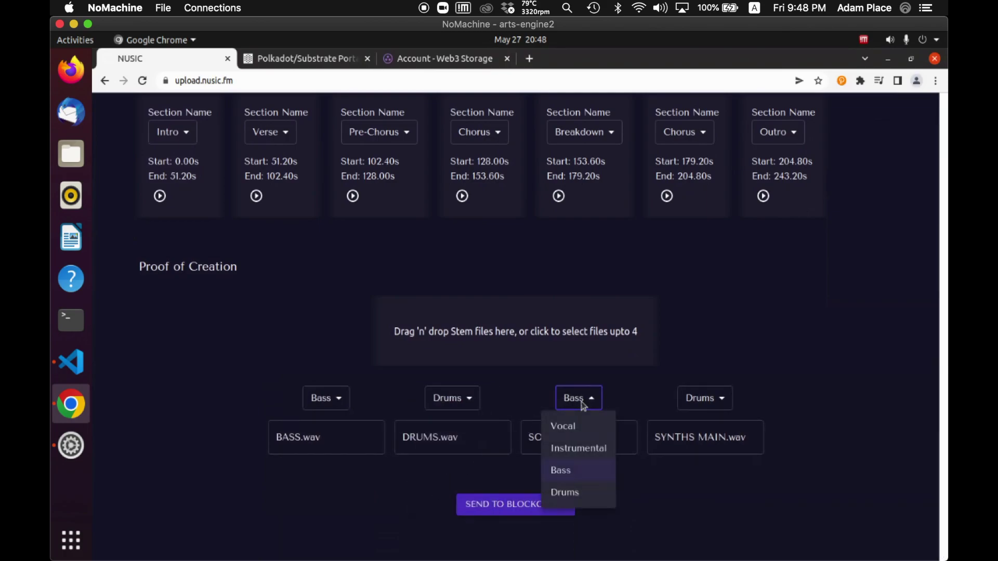
{"action": "left_click", "coordinate": [575, 450]}
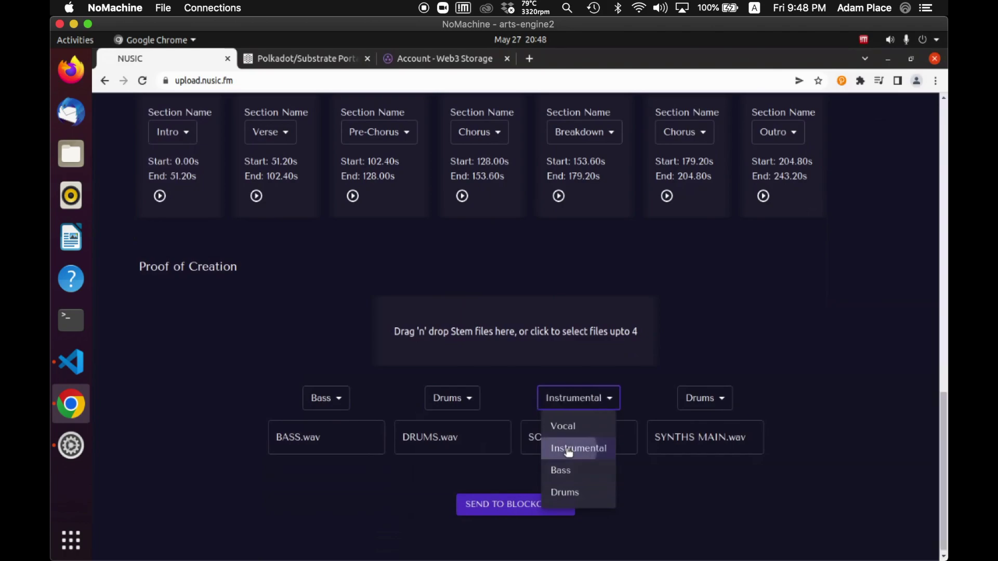
{"action": "left_click", "coordinate": [686, 404]}
{"action": "left_click", "coordinate": [689, 450]}
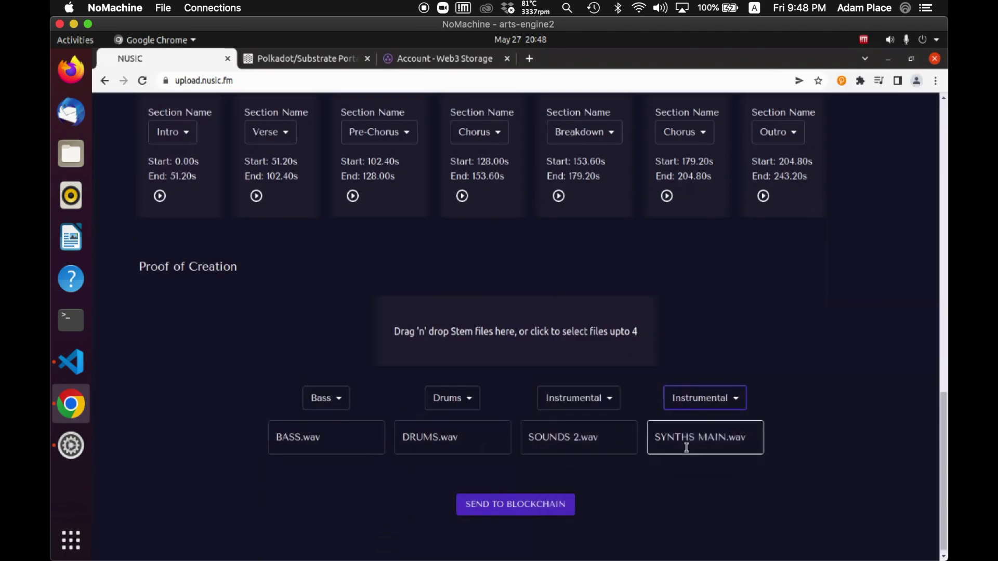
{"action": "left_click", "coordinate": [513, 508]}
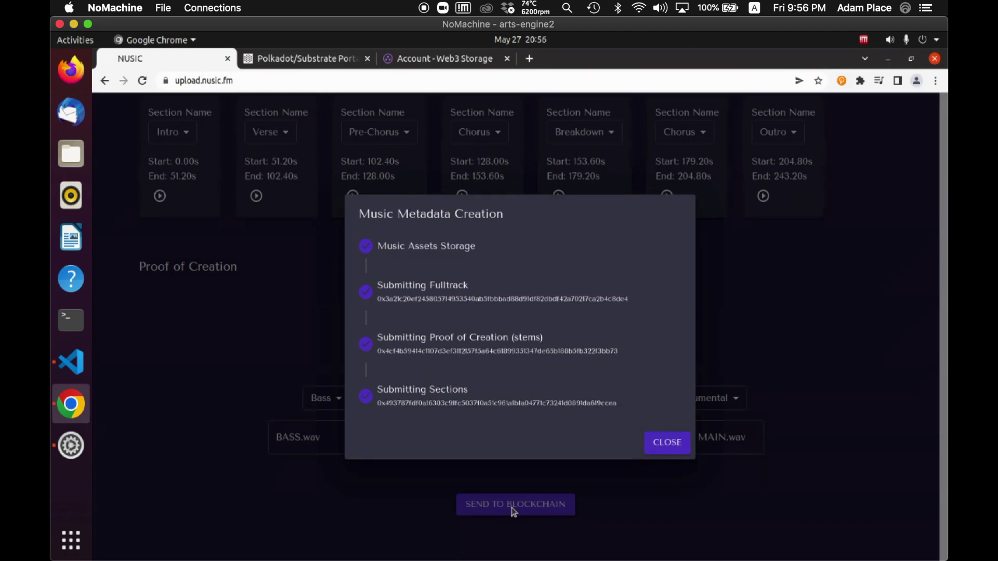
Go to the Polkadot/Substrate Portal explorer to view the new blocks
{"action": "left_click", "coordinate": [281, 60]}
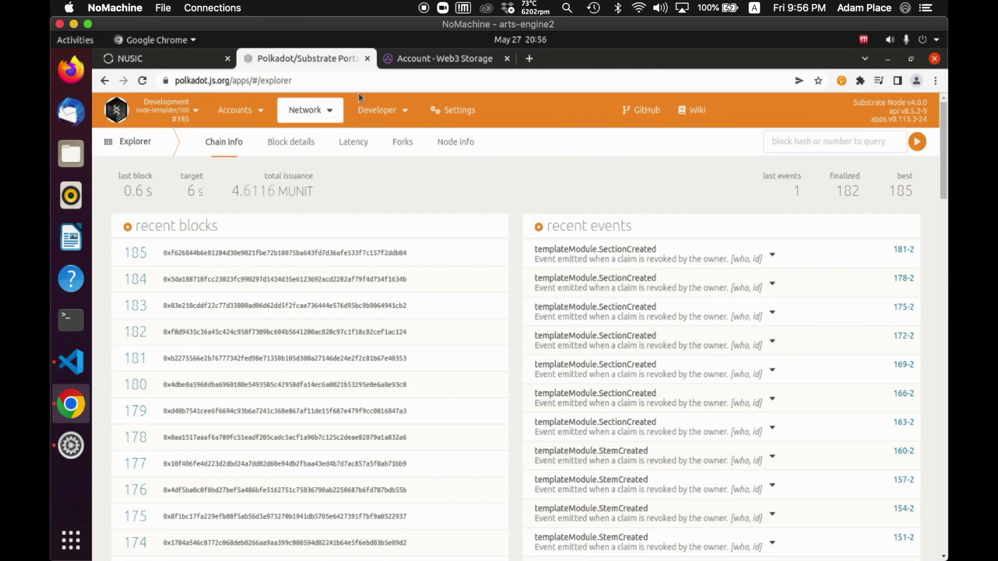
Scroll the recent events and select the track id fulltrackRaveCodeRaveCodeEMa150 in FullTrackCreated
{"action": "scroll", "coordinate": [606, 281], "scroll_direction": "down", "scroll_amount": 3}
{"action": "scroll", "coordinate": [614, 307], "scroll_direction": "up", "scroll_amount": 2}
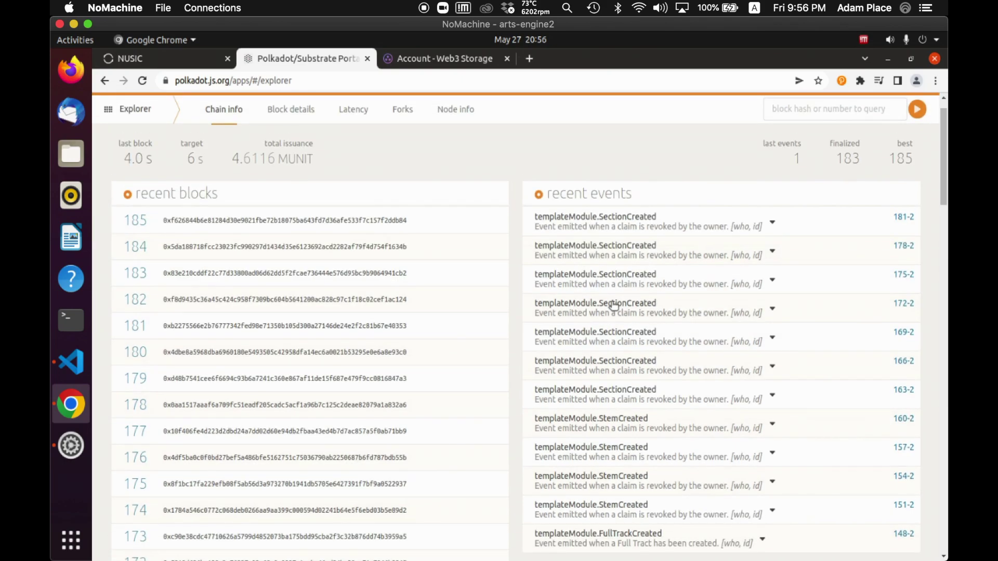
{"action": "scroll", "coordinate": [737, 500], "scroll_direction": "up", "scroll_amount": 1}
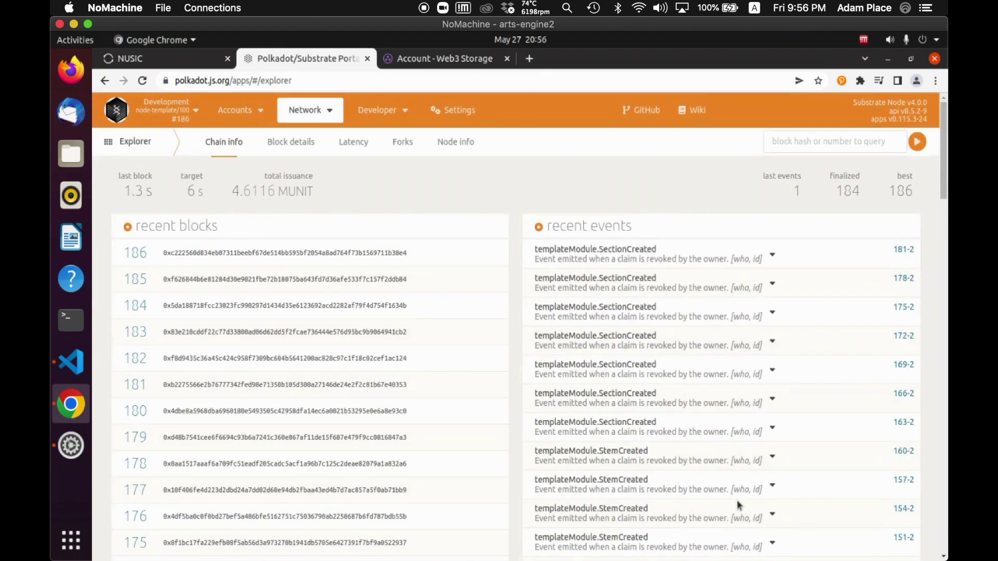
{"action": "scroll", "coordinate": [738, 500], "scroll_direction": "down", "scroll_amount": 3}
{"action": "scroll", "coordinate": [739, 506], "scroll_direction": "up", "scroll_amount": 3}
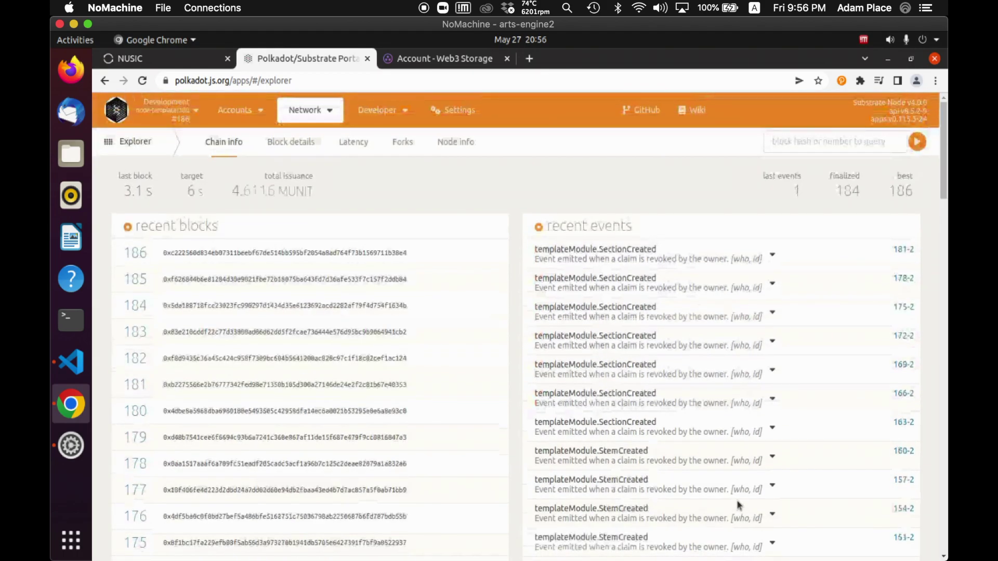
{"action": "scroll", "coordinate": [739, 505], "scroll_direction": "down", "scroll_amount": 3}
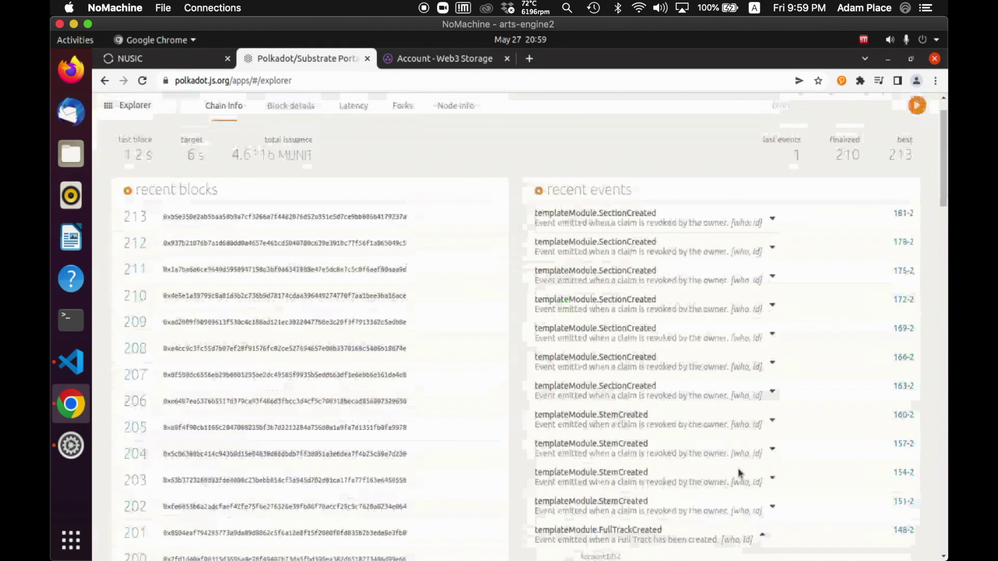
{"action": "scroll", "coordinate": [739, 471], "scroll_direction": "up", "scroll_amount": 2}
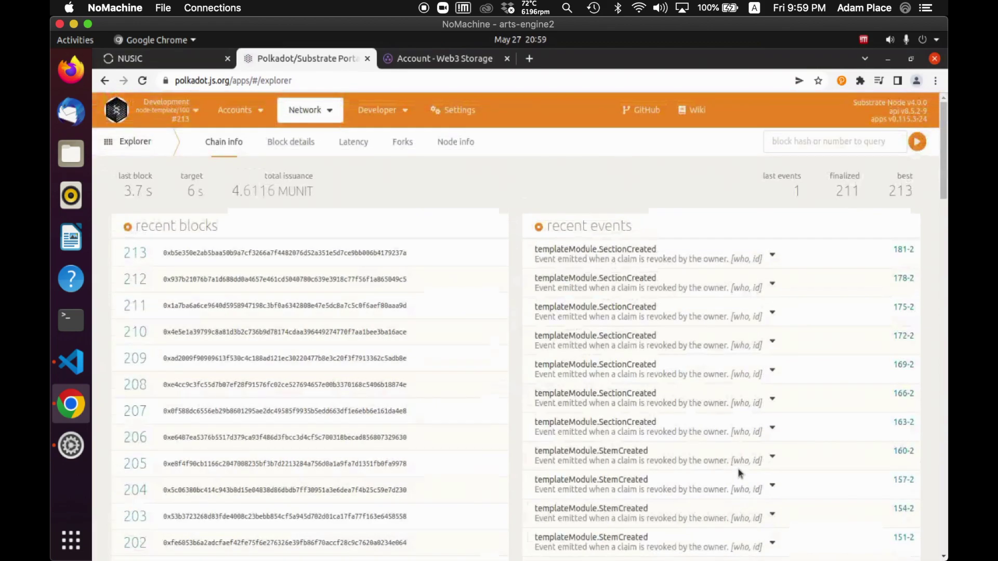
{"action": "scroll", "coordinate": [738, 468], "scroll_direction": "down", "scroll_amount": 1}
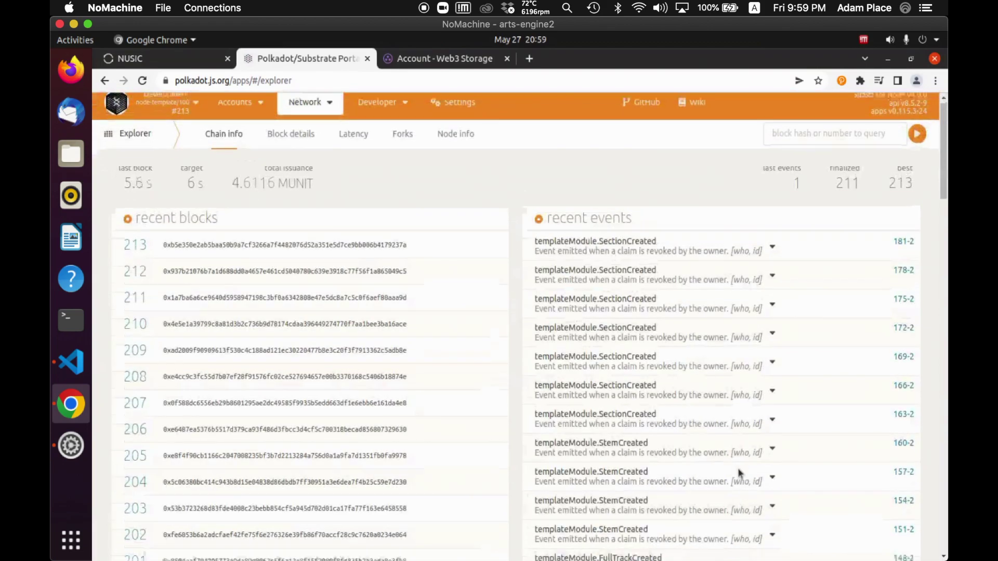
{"action": "scroll", "coordinate": [738, 468], "scroll_direction": "down", "scroll_amount": 2}
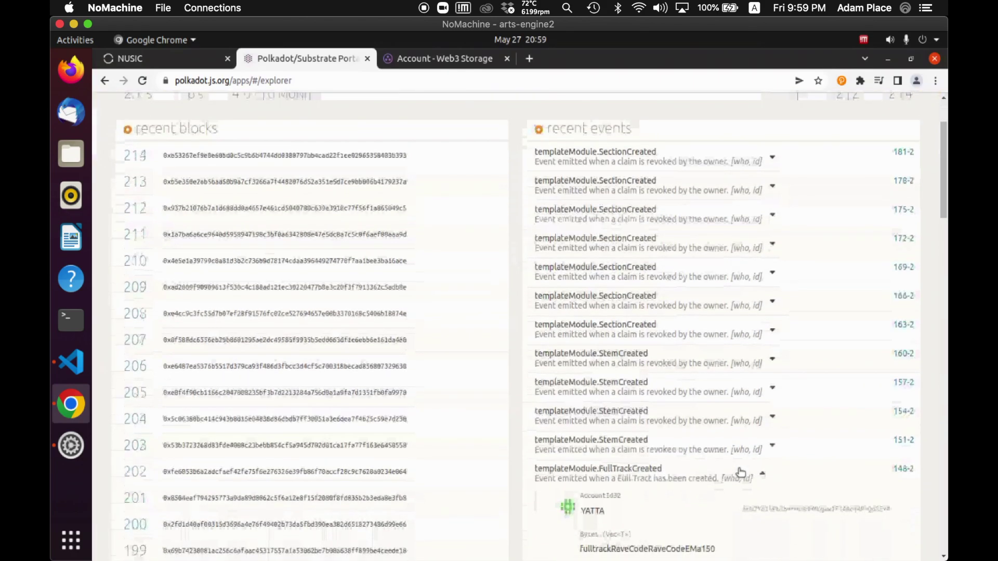
{"action": "double_click", "coordinate": [626, 551]}
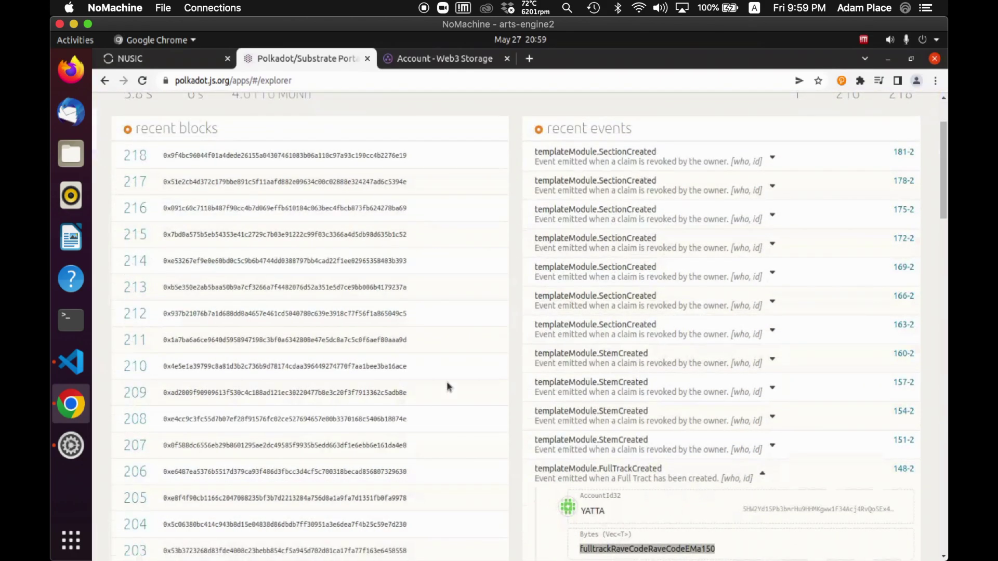
{"action": "scroll", "coordinate": [448, 387], "scroll_direction": "up", "scroll_amount": 3}
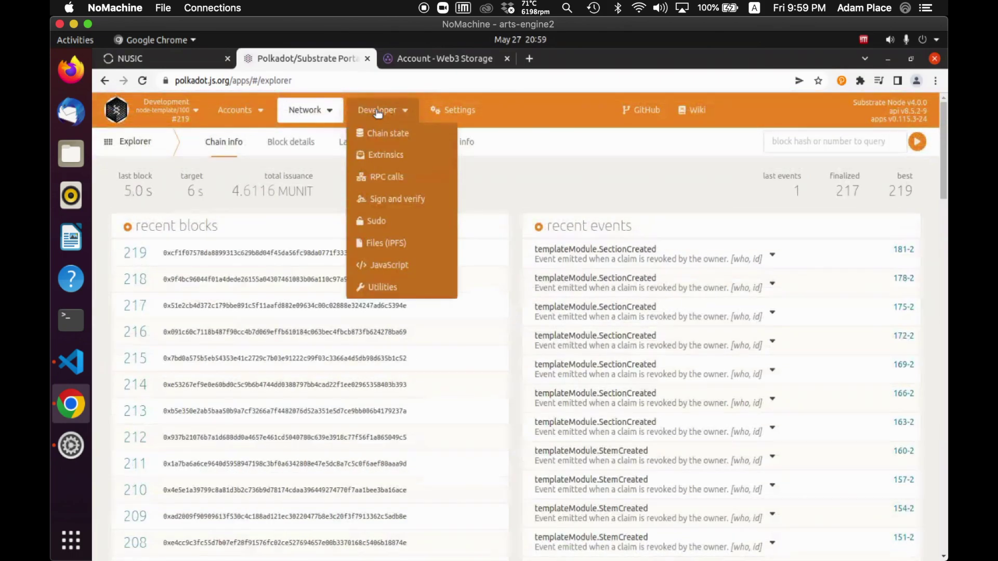
Query templateModule fullTracks for fulltrackRaveCodeRaveCodeEMa150 and select the returned metadata
{"action": "left_click", "coordinate": [368, 133]}
{"action": "left_click", "coordinate": [230, 196]}
{"action": "left_click", "coordinate": [172, 315]}
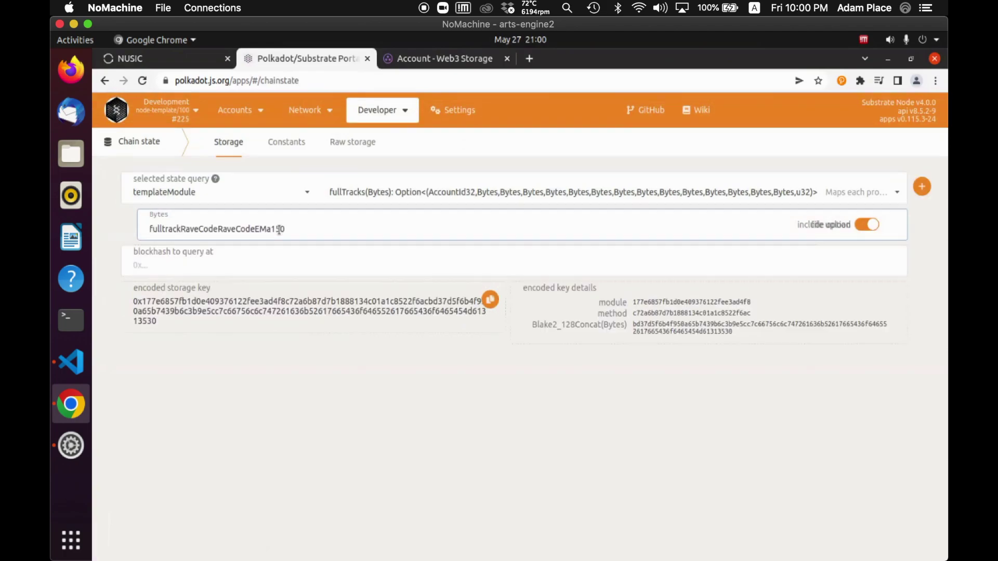
{"action": "left_click", "coordinate": [922, 188]}
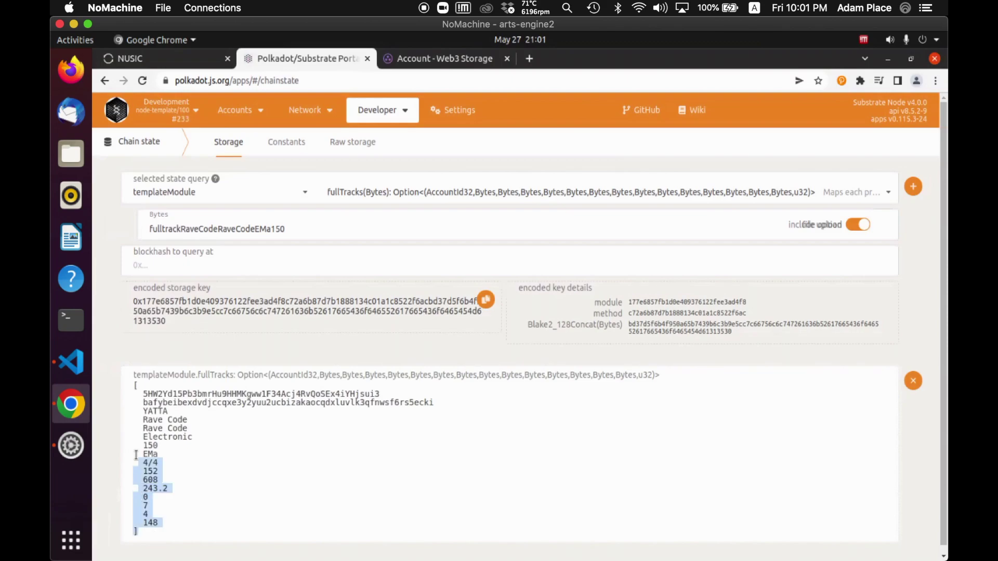
{"action": "left_click_drag", "start_coordinate": [136, 454], "coordinate": [135, 377]}
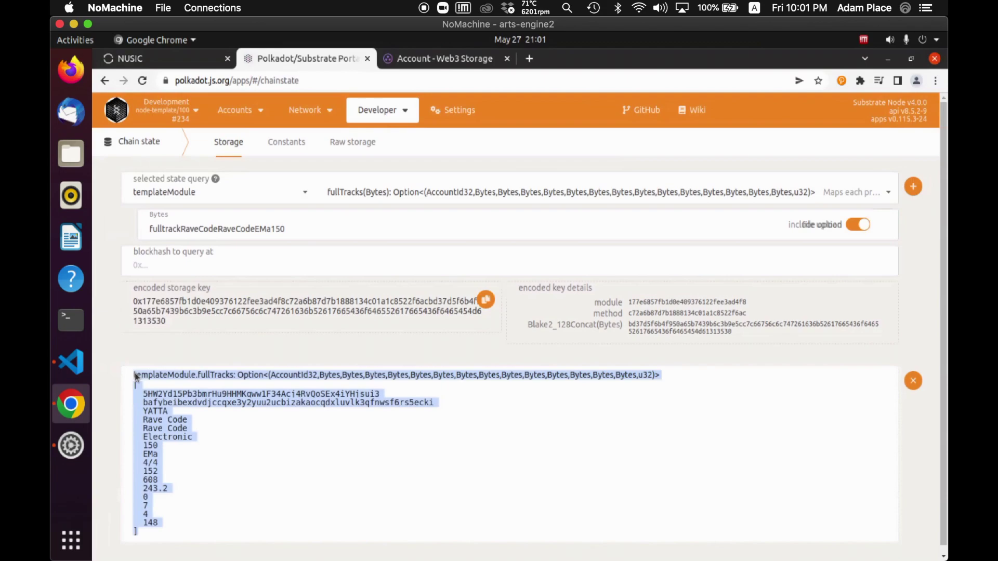
Go to the Web3.Storage account page and scroll down to the Files table
{"action": "left_click", "coordinate": [419, 60]}
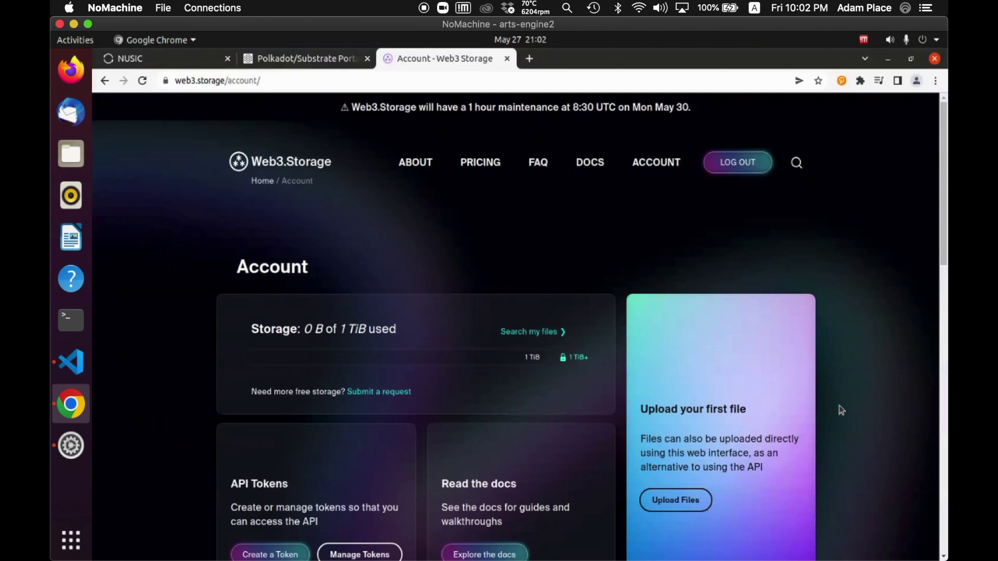
{"action": "scroll", "coordinate": [856, 360], "scroll_direction": "down", "scroll_amount": 3}
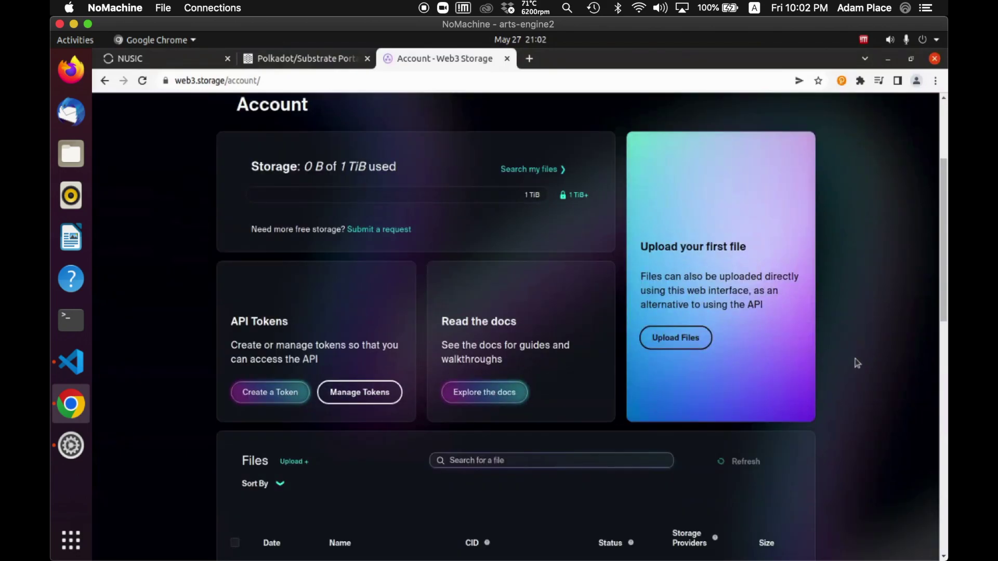
{"action": "scroll", "coordinate": [857, 364], "scroll_direction": "down", "scroll_amount": 4}
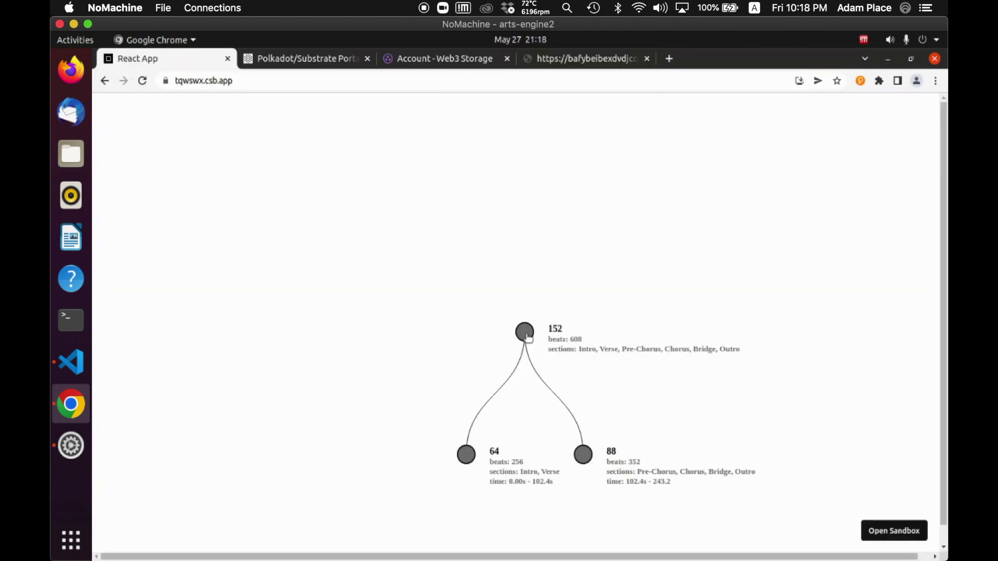
Pan the beat tree to reveal node 64's two 32-beat children
{"action": "left_click_drag", "start_coordinate": [707, 433], "coordinate": [658, 291]}
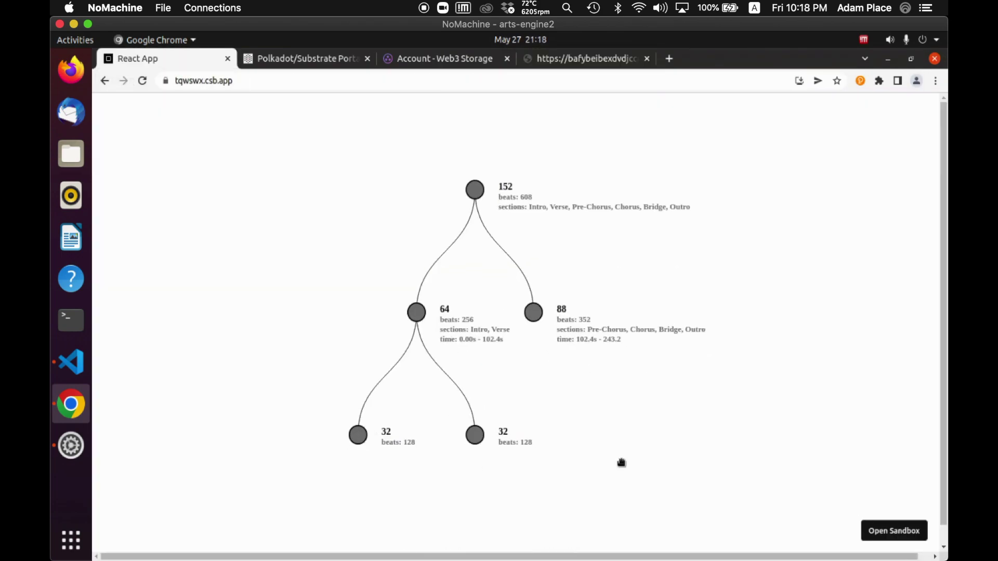